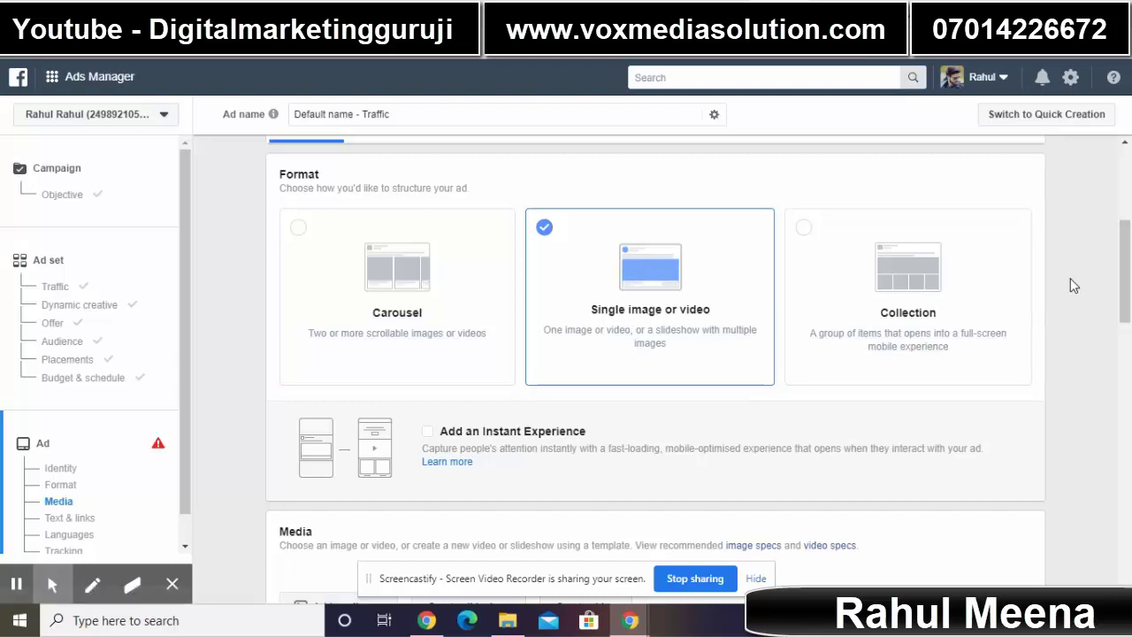
# - Add the 1280 × 720 "Google Ads YouTube Videos Promote" image from the account images as the ad's media
pyautogui.scroll(-3, 1072, 285)
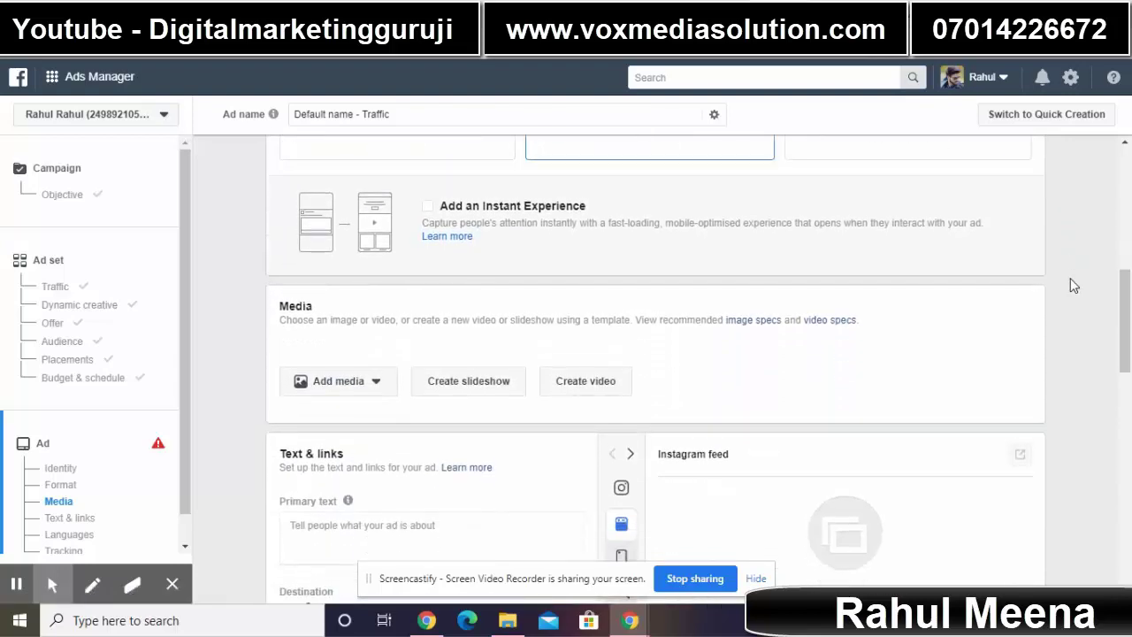
pyautogui.scroll(-1, 1073, 285)
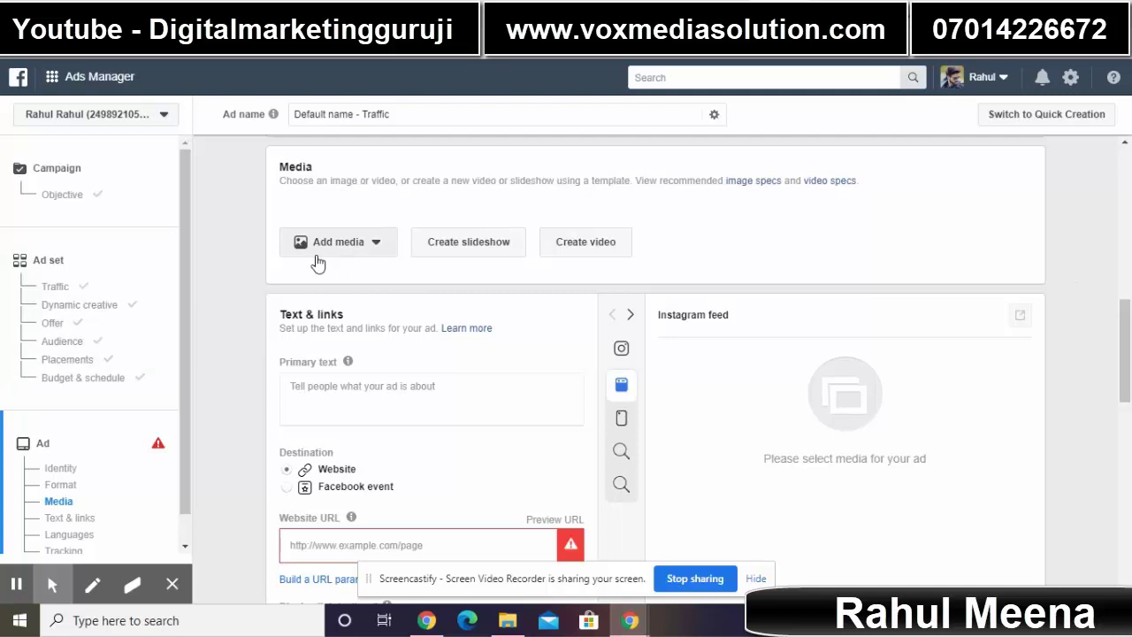
pyautogui.click(373, 248)
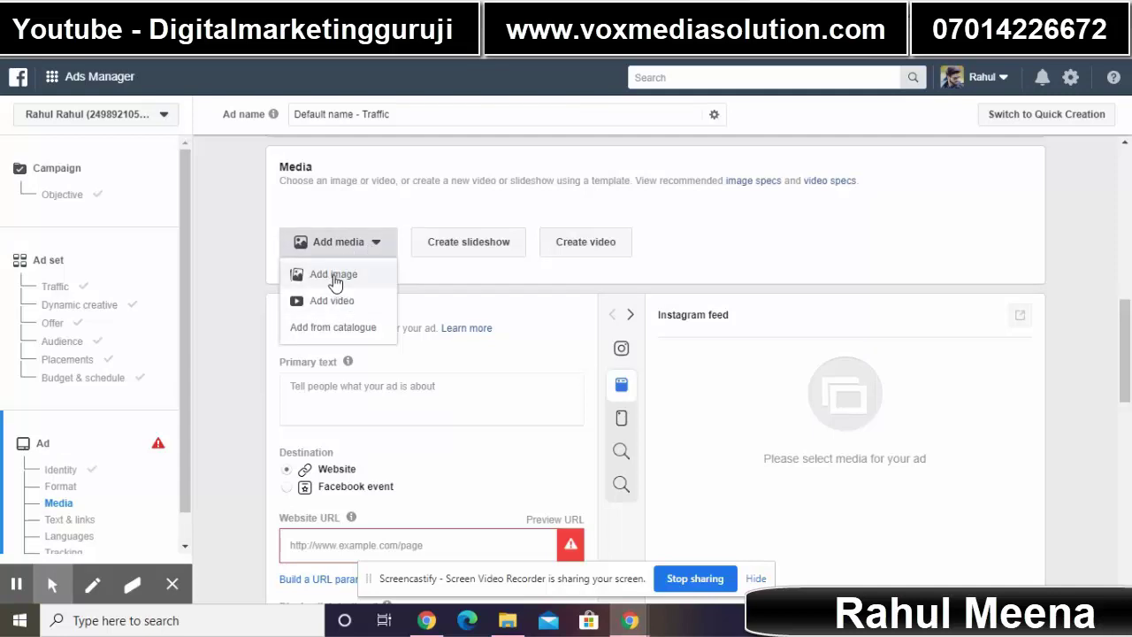
pyautogui.click(333, 275)
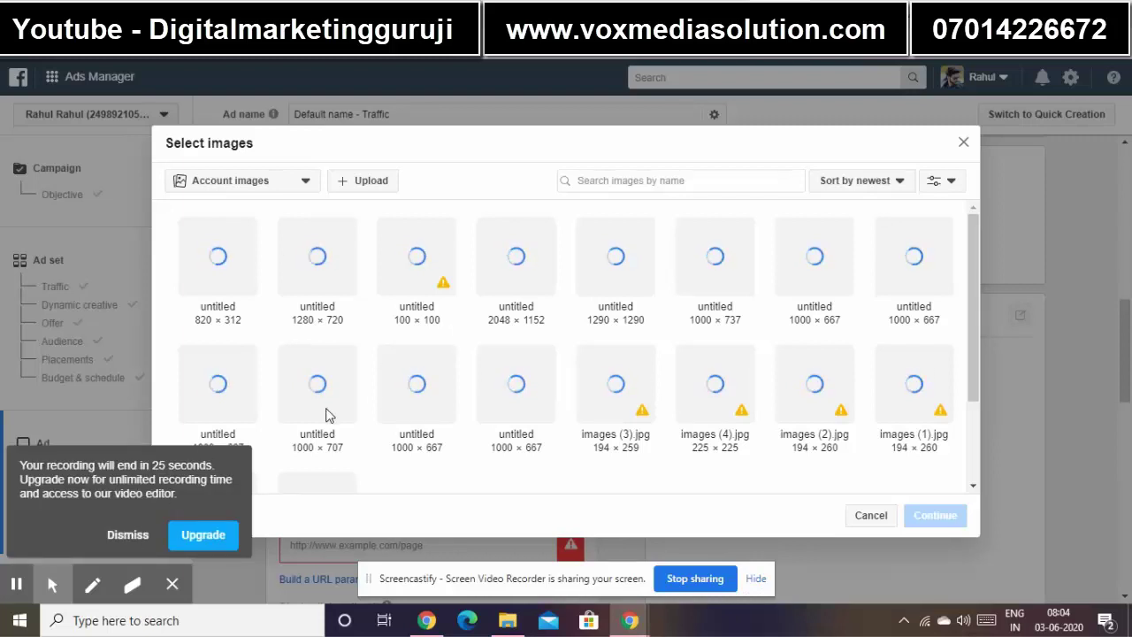
pyautogui.click(128, 534)
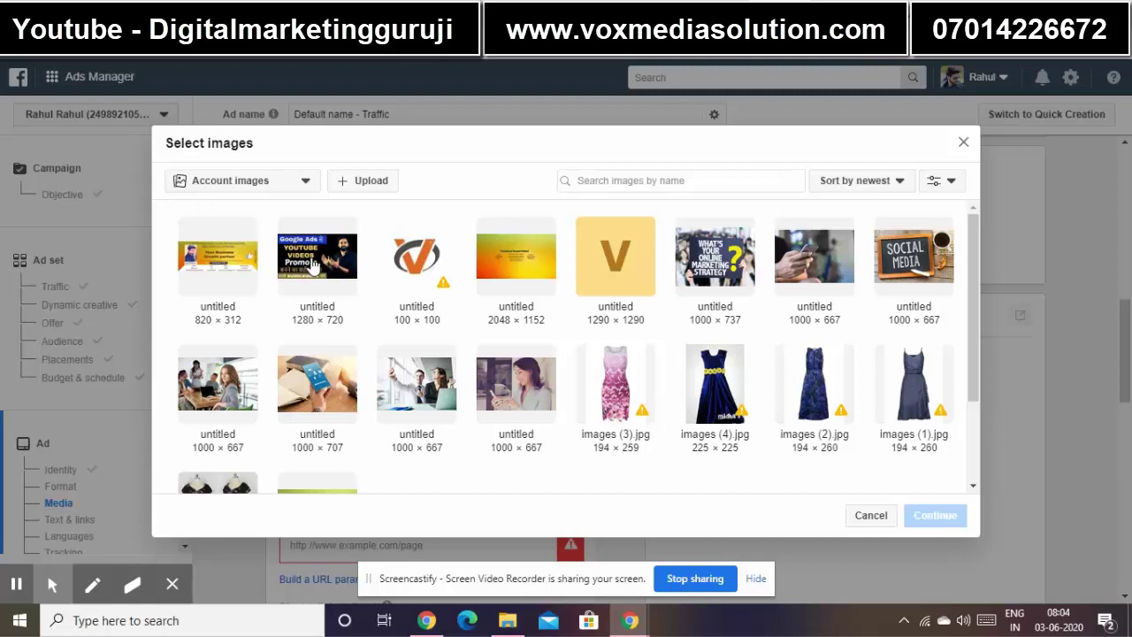
pyautogui.click(312, 265)
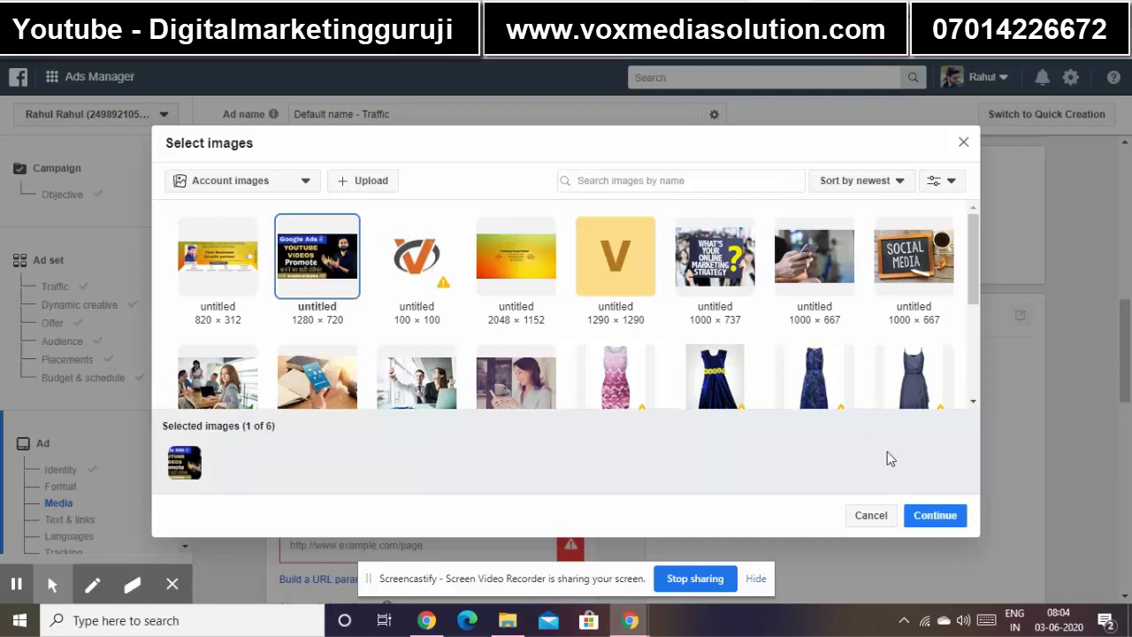
pyautogui.click(922, 515)
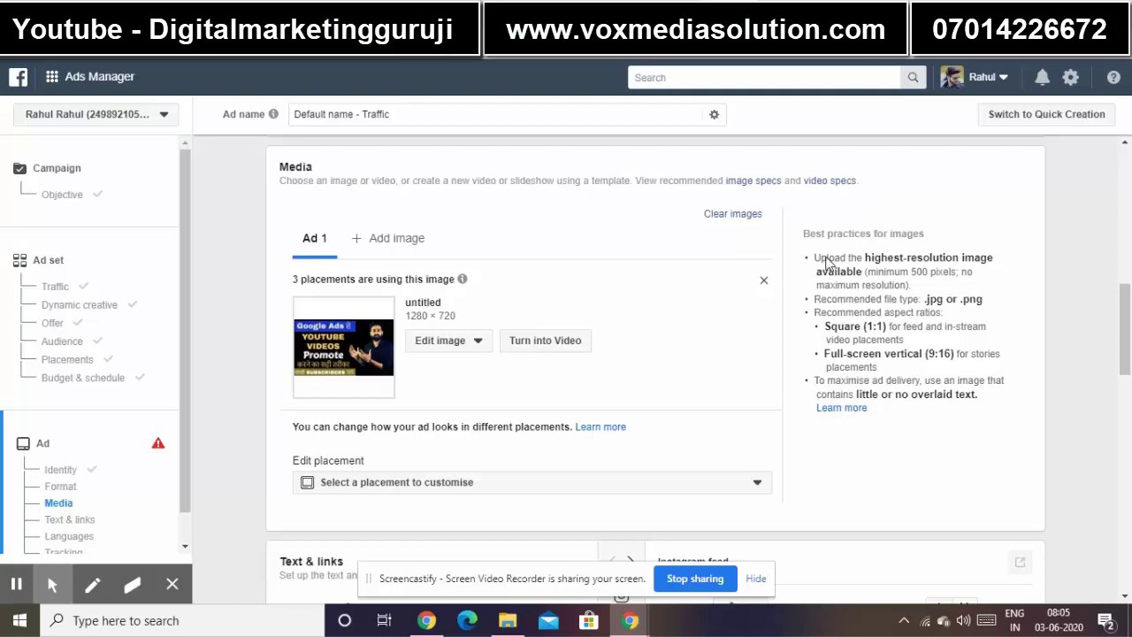
pyautogui.moveTo(822, 255); pyautogui.dragTo(903, 394)
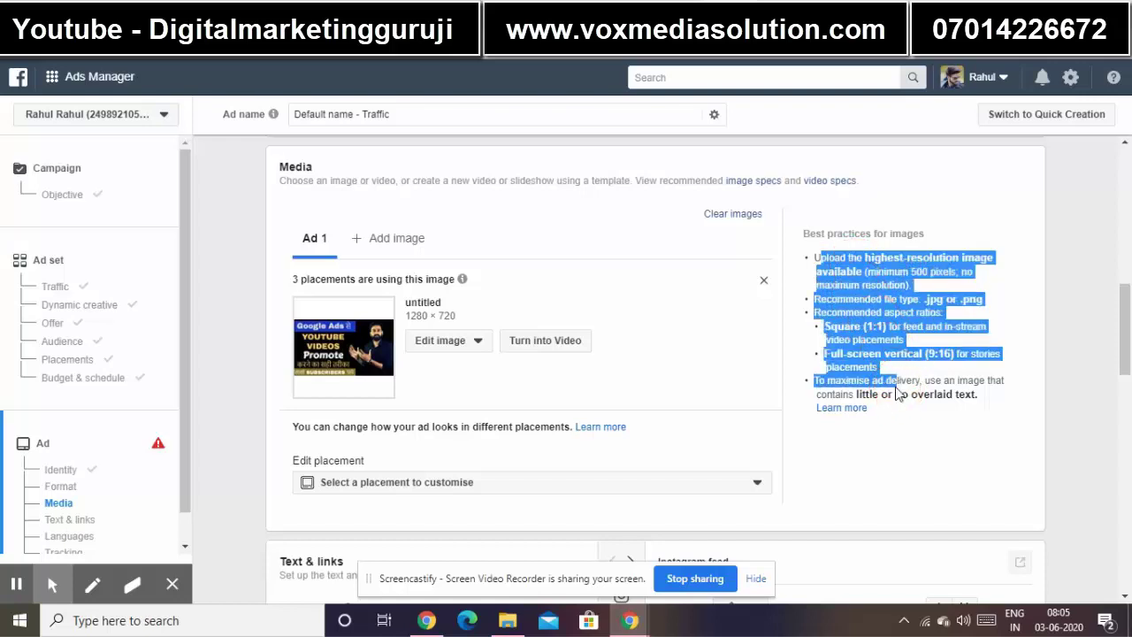
pyautogui.click(1070, 297)
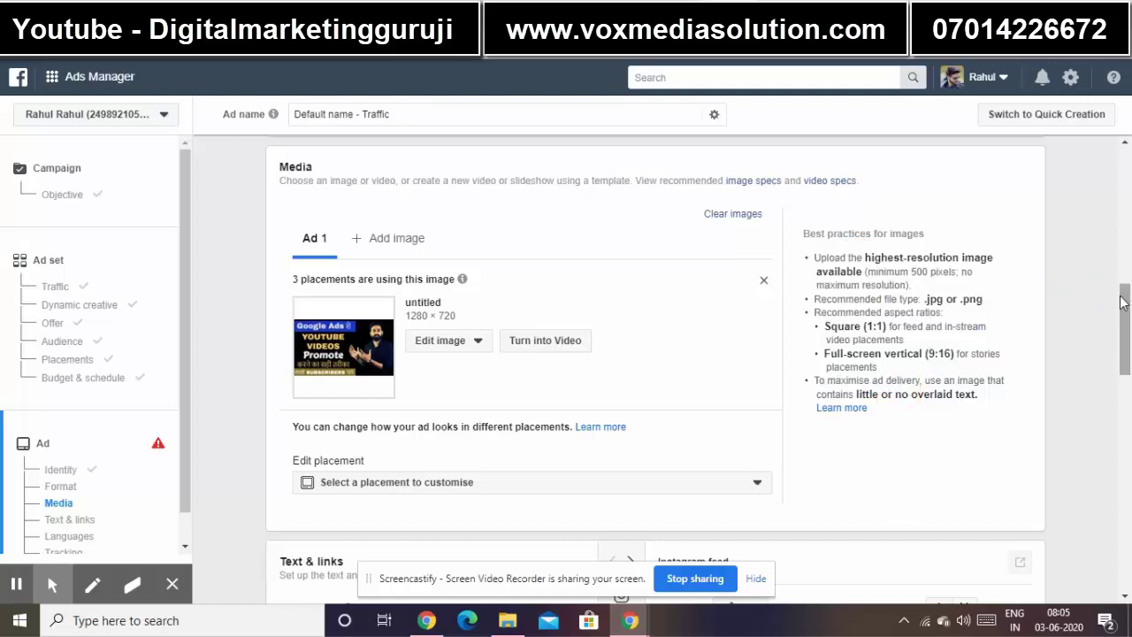
# - Enter "digital marketing" as the ad's primary text
pyautogui.moveTo(1125, 298); pyautogui.dragTo(1131, 362)
pyautogui.scroll(-3, 1131, 366)
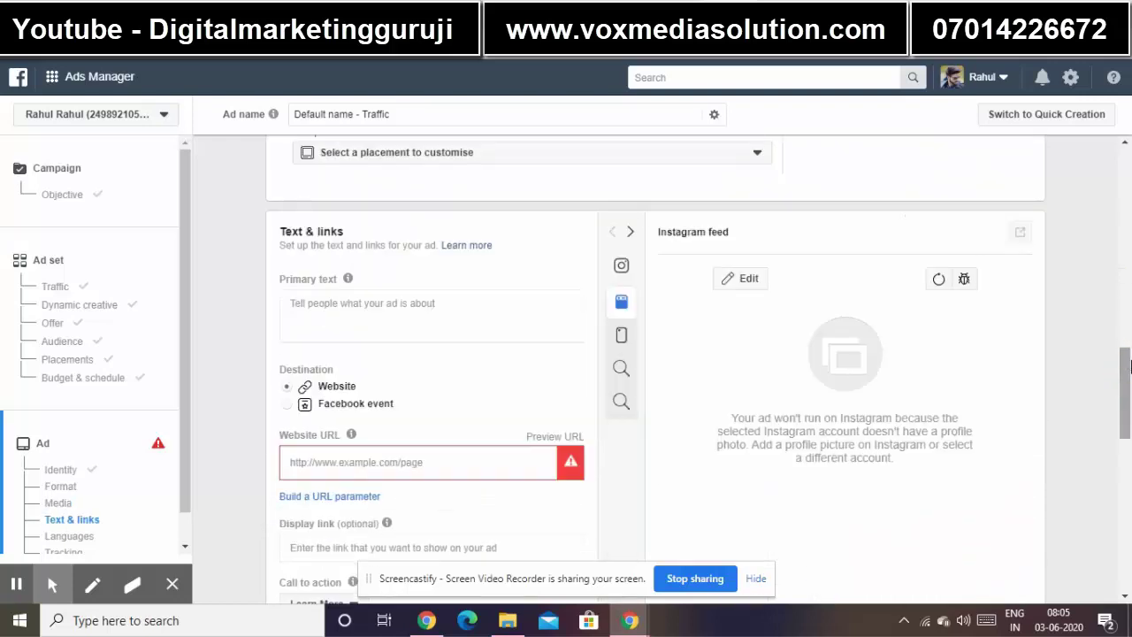
pyautogui.moveTo(1126, 374)
pyautogui.mouseDown()
pyautogui.moveTo(1124, 362)
pyautogui.moveTo(1125, 389)
pyautogui.mouseUp()
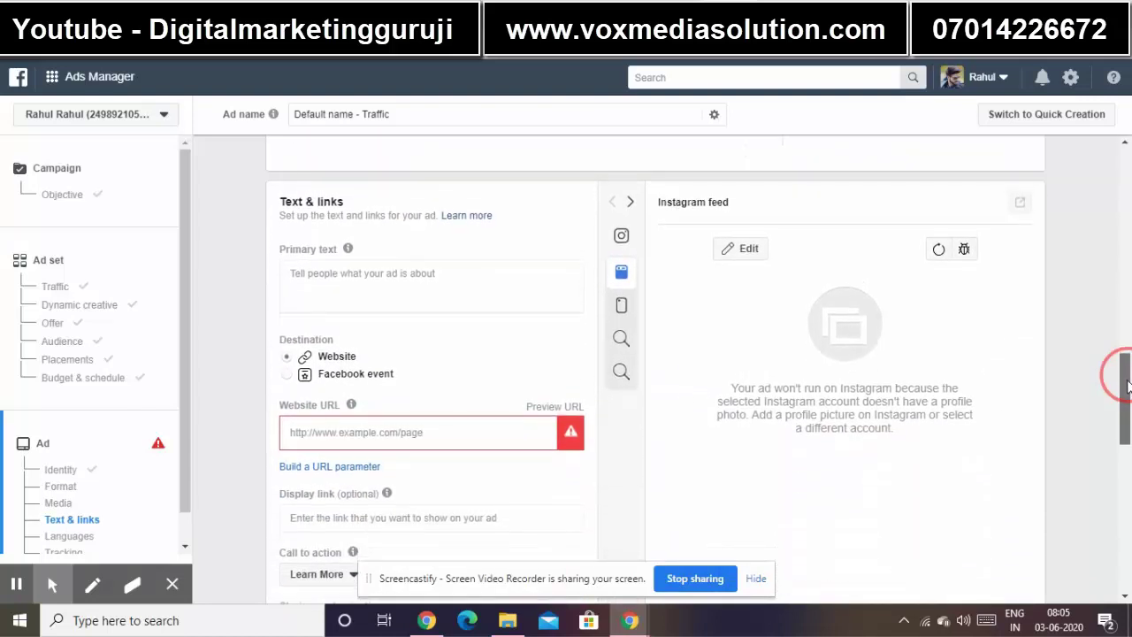
pyautogui.moveTo(317, 241)
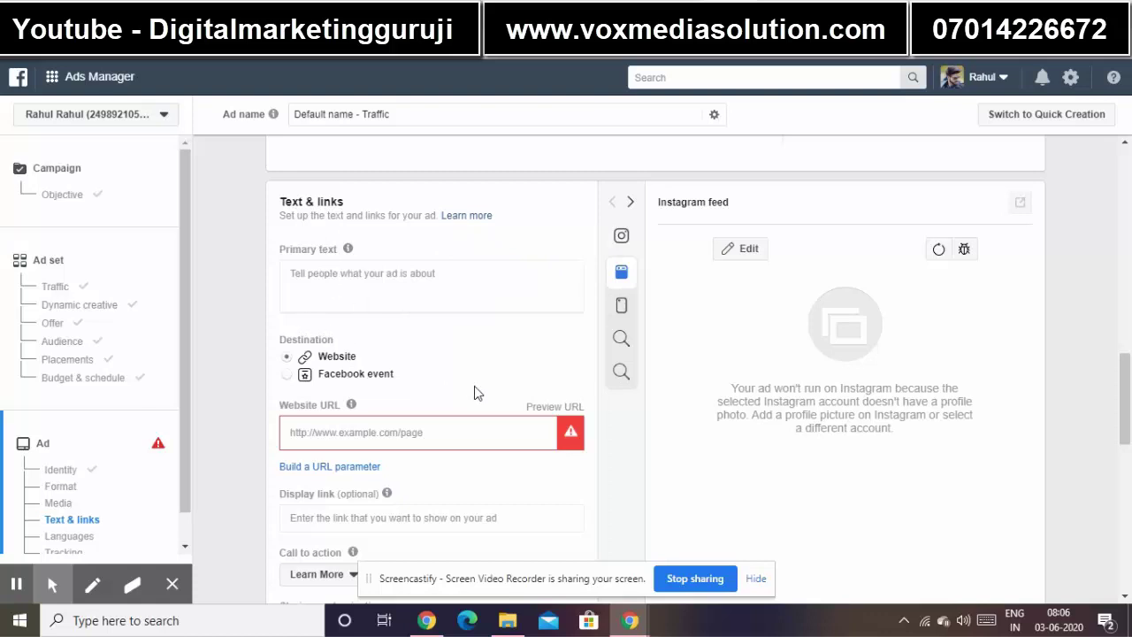
pyautogui.click(379, 277)
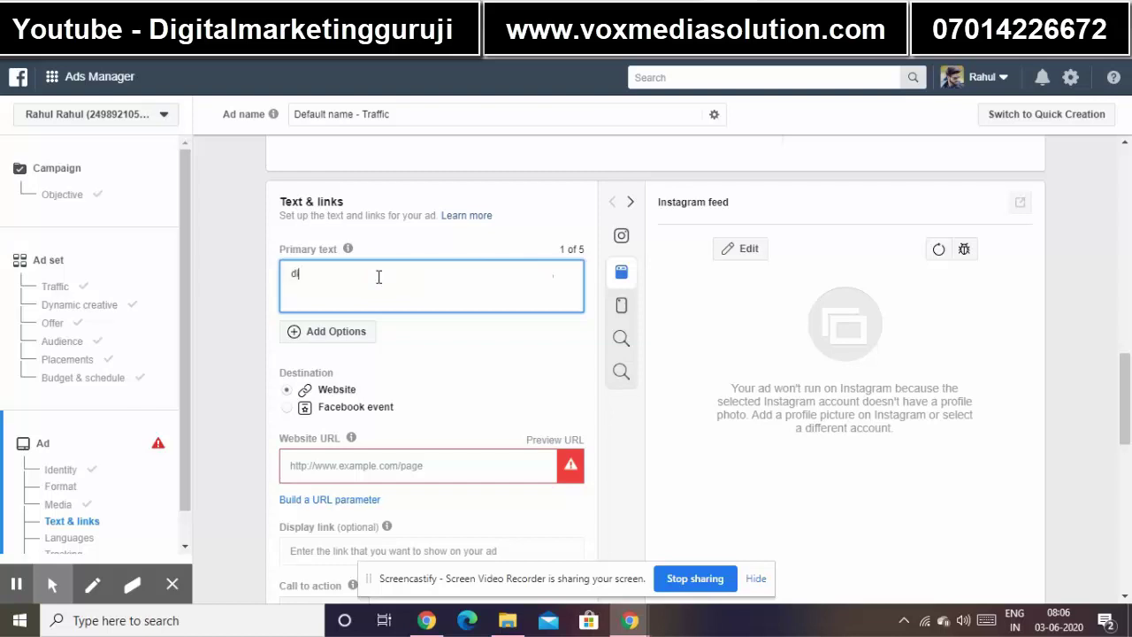
pyautogui.write('digital marketing')
pyautogui.click(319, 471)
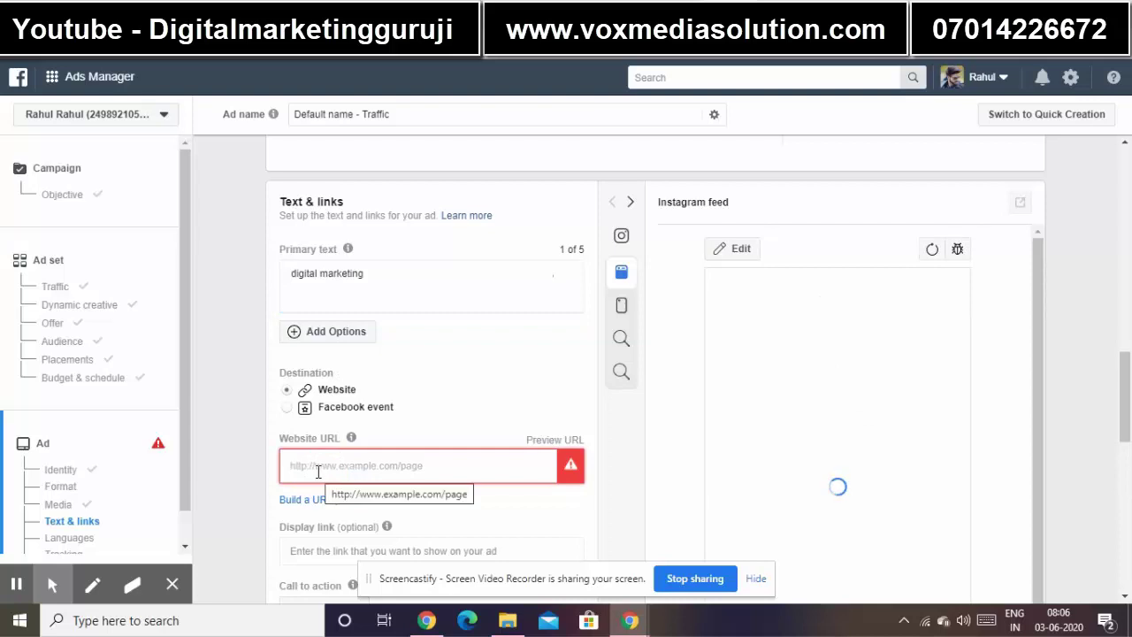
pyautogui.write('www.voxmed')
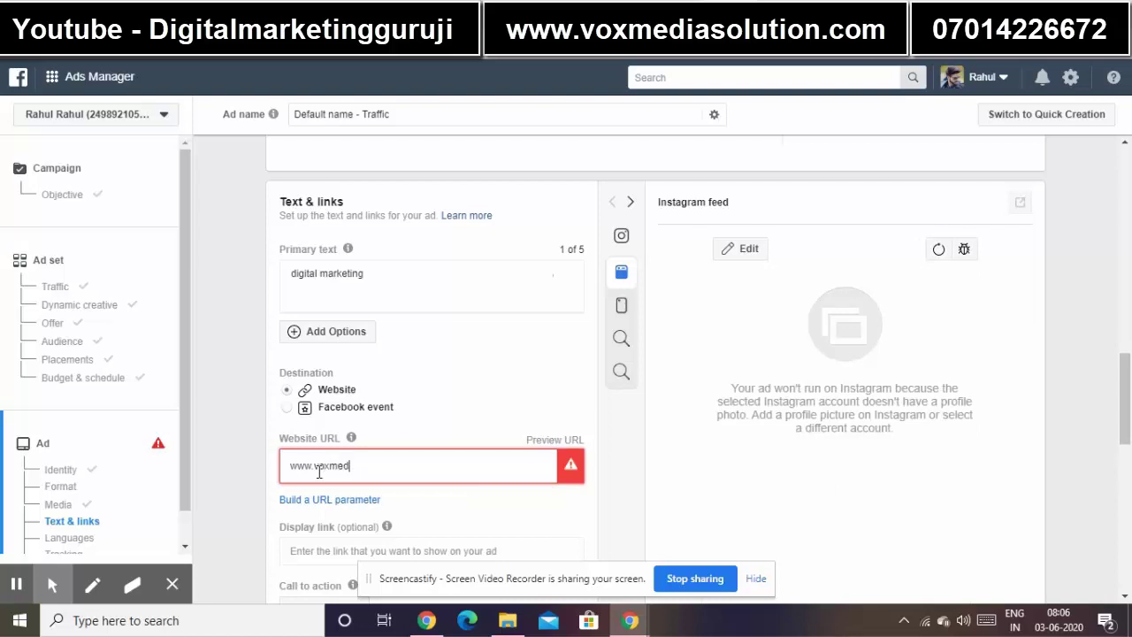
pyautogui.write('iasolutions.com')
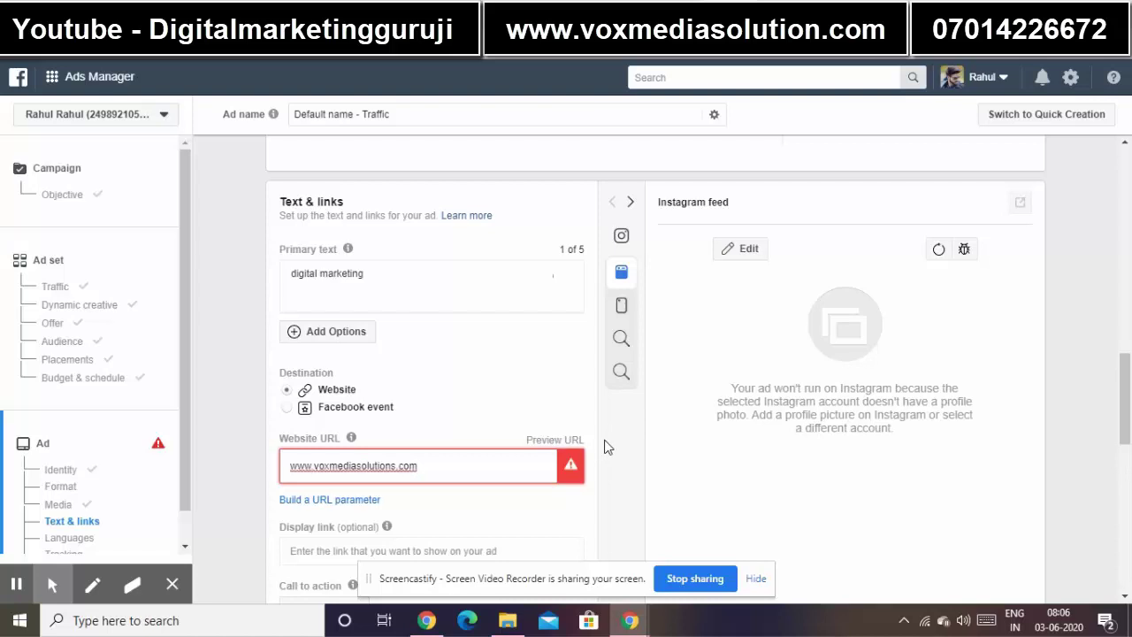
# - Review the call-to-action options and keep Learn More as the ad's call to action
pyautogui.scroll(-2, 237, 431)
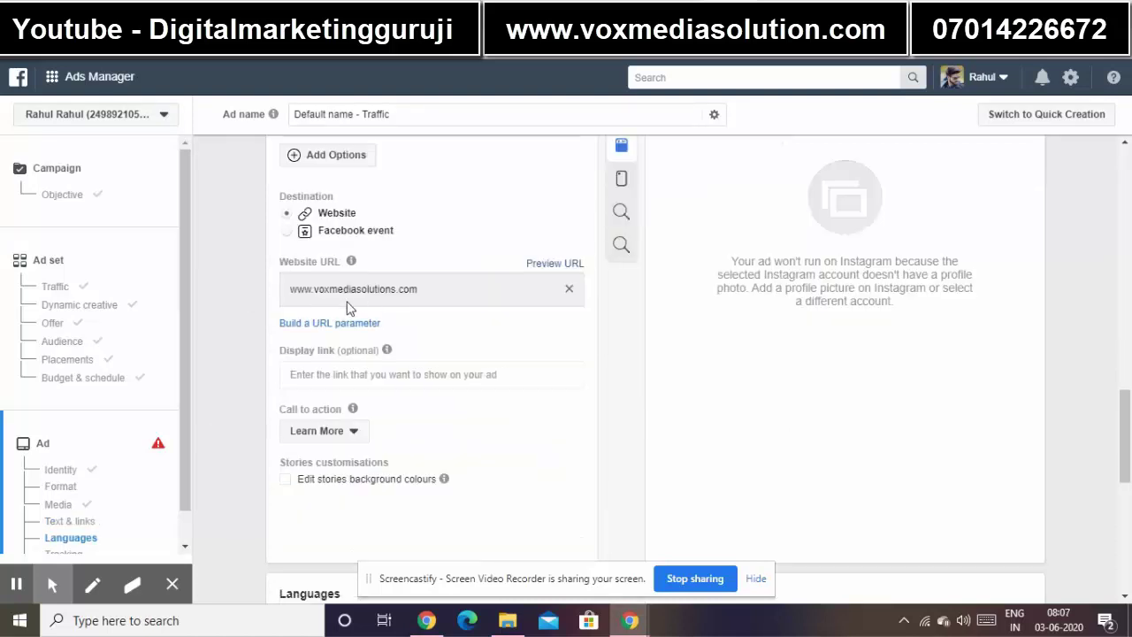
pyautogui.click(341, 436)
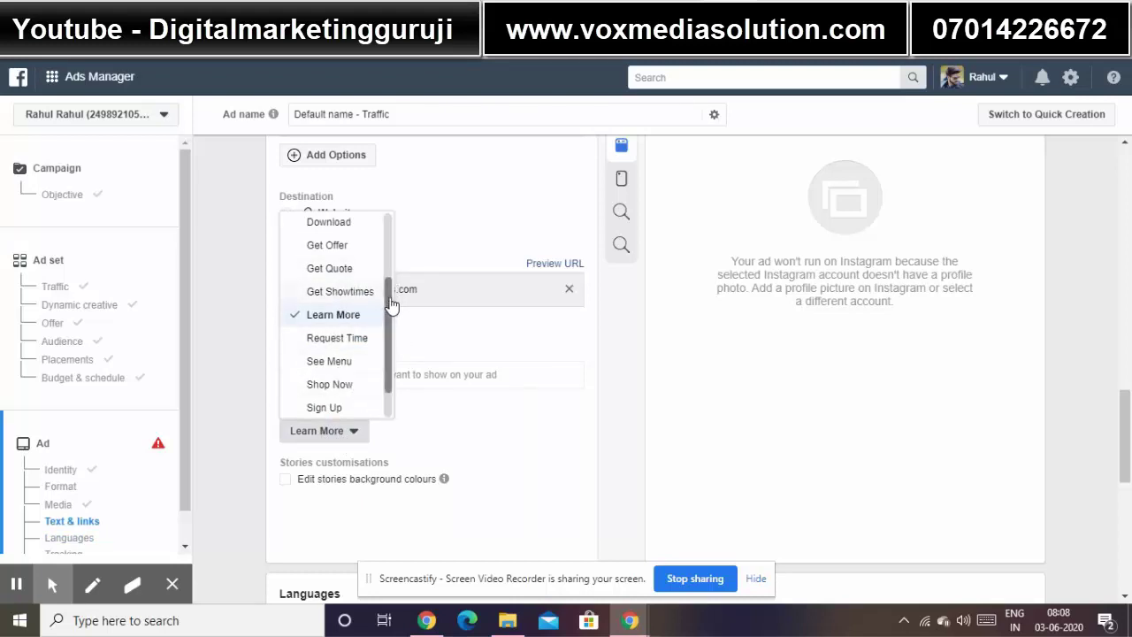
pyautogui.moveTo(382, 302)
pyautogui.mouseDown()
pyautogui.moveTo(392, 350)
pyautogui.moveTo(396, 234)
pyautogui.moveTo(392, 296)
pyautogui.mouseUp()
pyautogui.click(337, 292)
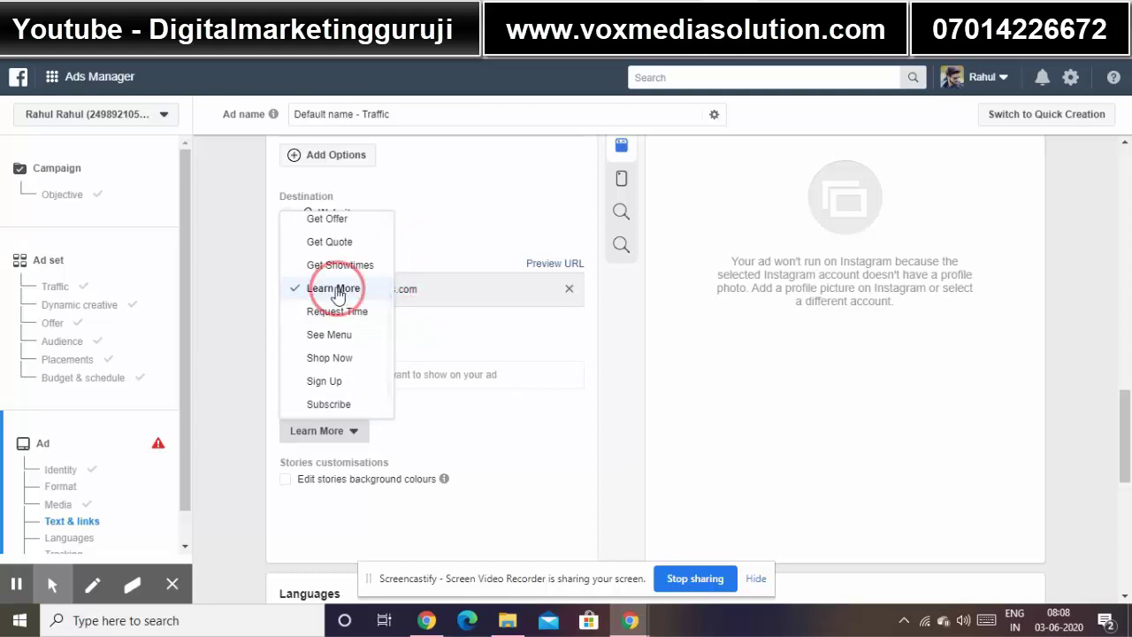
pyautogui.click(235, 409)
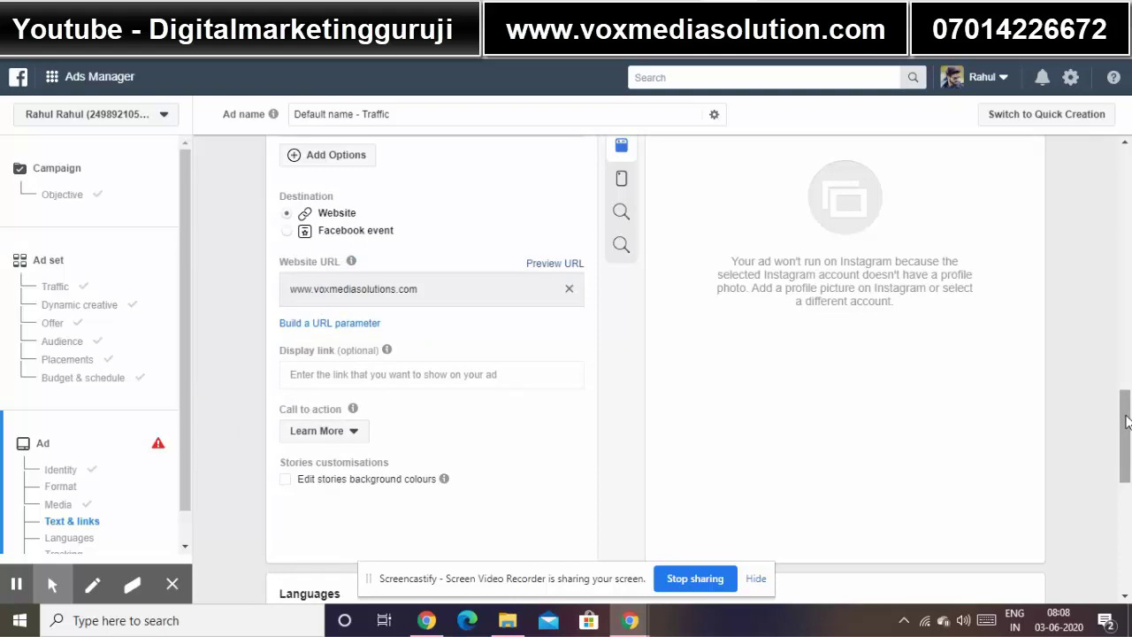
pyautogui.moveTo(1127, 422); pyautogui.dragTo(1126, 390)
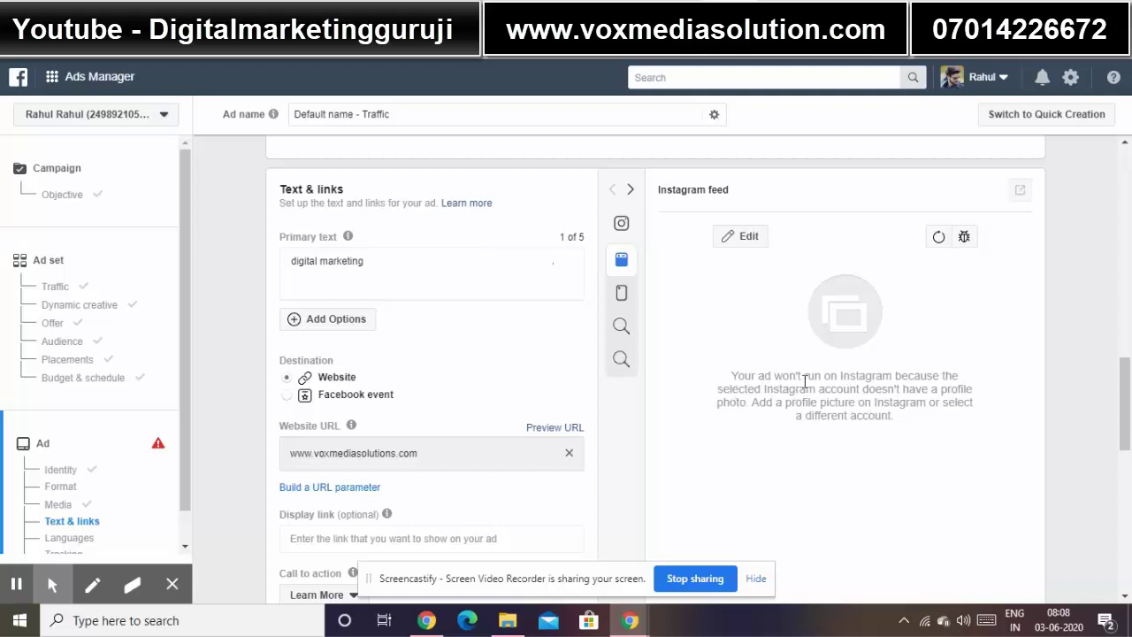
pyautogui.tripleClick(836, 399)
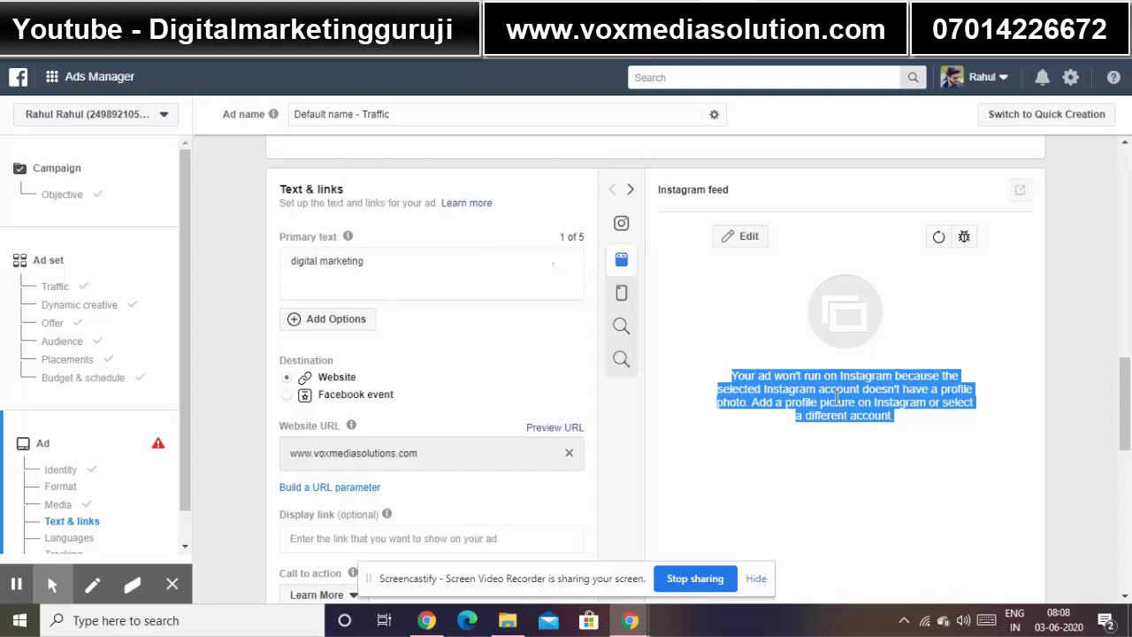
pyautogui.click(836, 399)
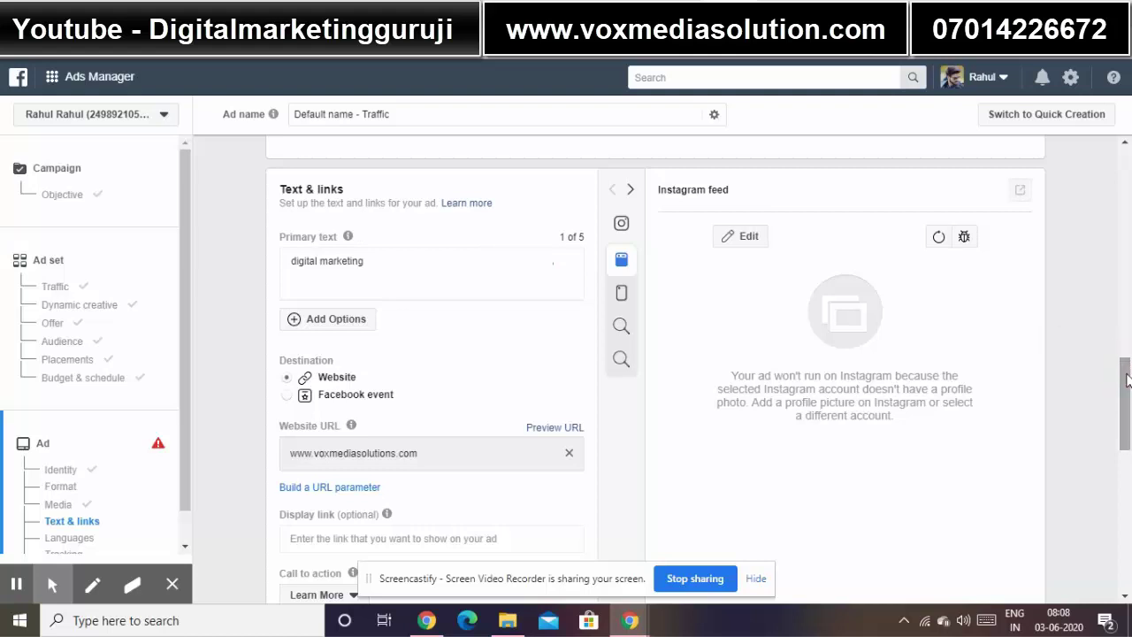
# - Try to confirm the finished ad, dismissing the error notice below the tracking settings and submitting again
pyautogui.moveTo(1127, 382); pyautogui.dragTo(1127, 514)
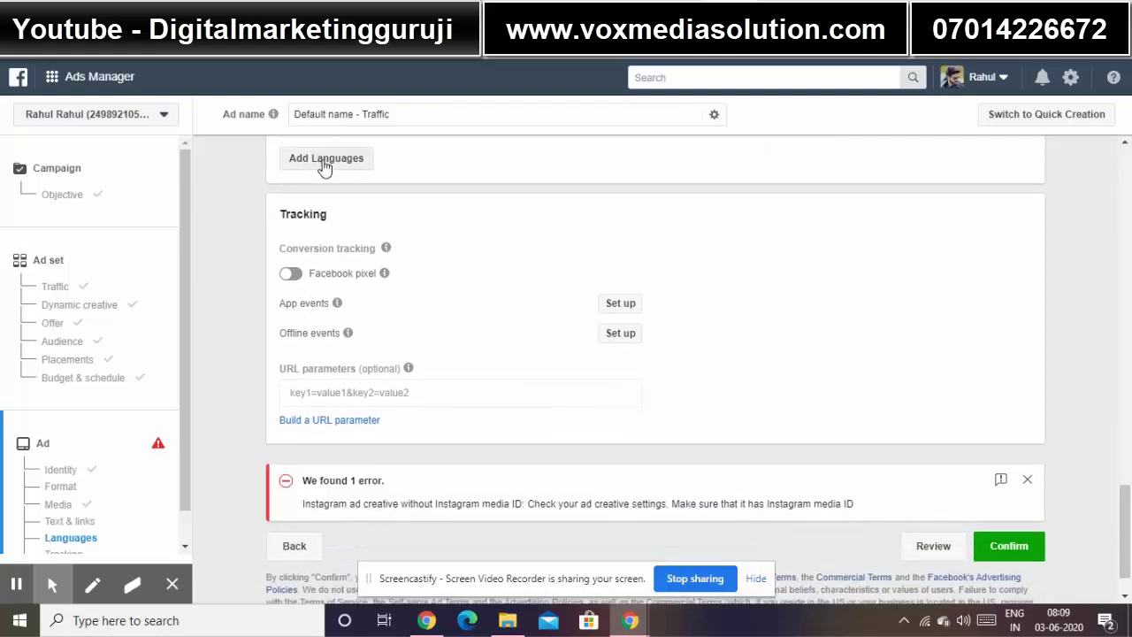
pyautogui.click(1005, 558)
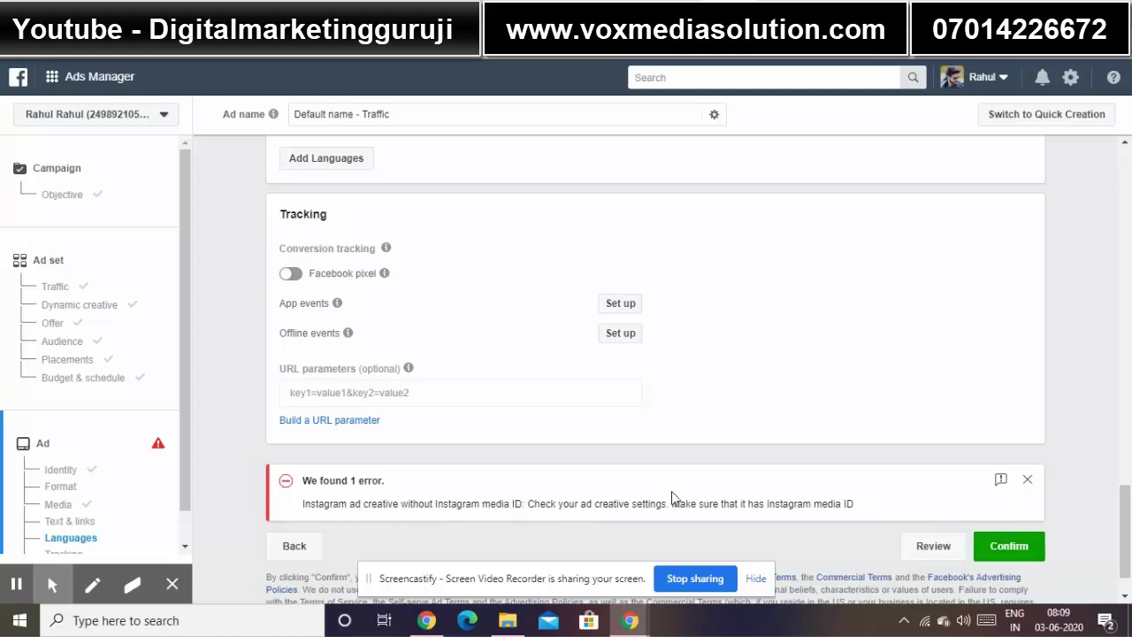
pyautogui.click(1020, 485)
pyautogui.click(1017, 493)
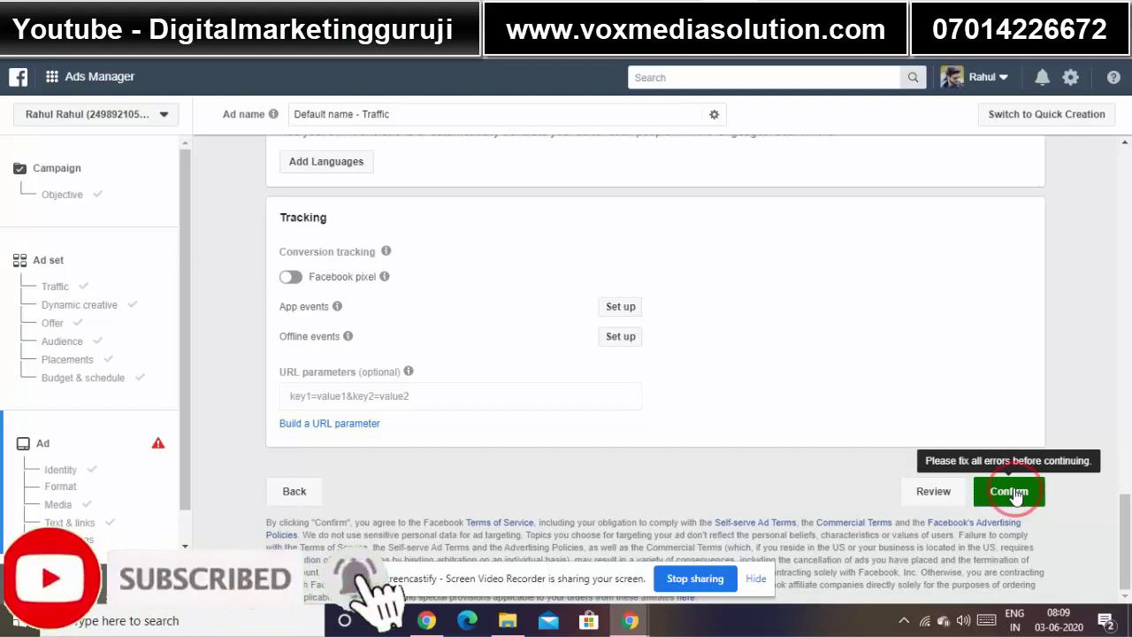
pyautogui.click(1014, 493)
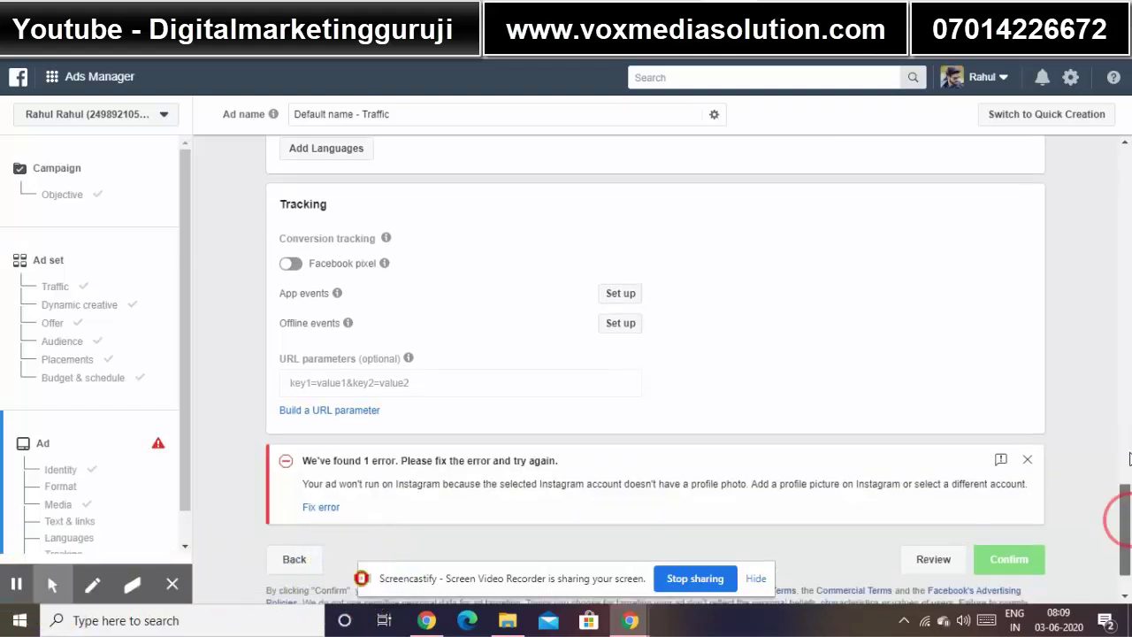
pyautogui.moveTo(1129, 525)
pyautogui.mouseDown()
pyautogui.moveTo(1128, 434)
pyautogui.moveTo(1125, 528)
pyautogui.mouseUp()
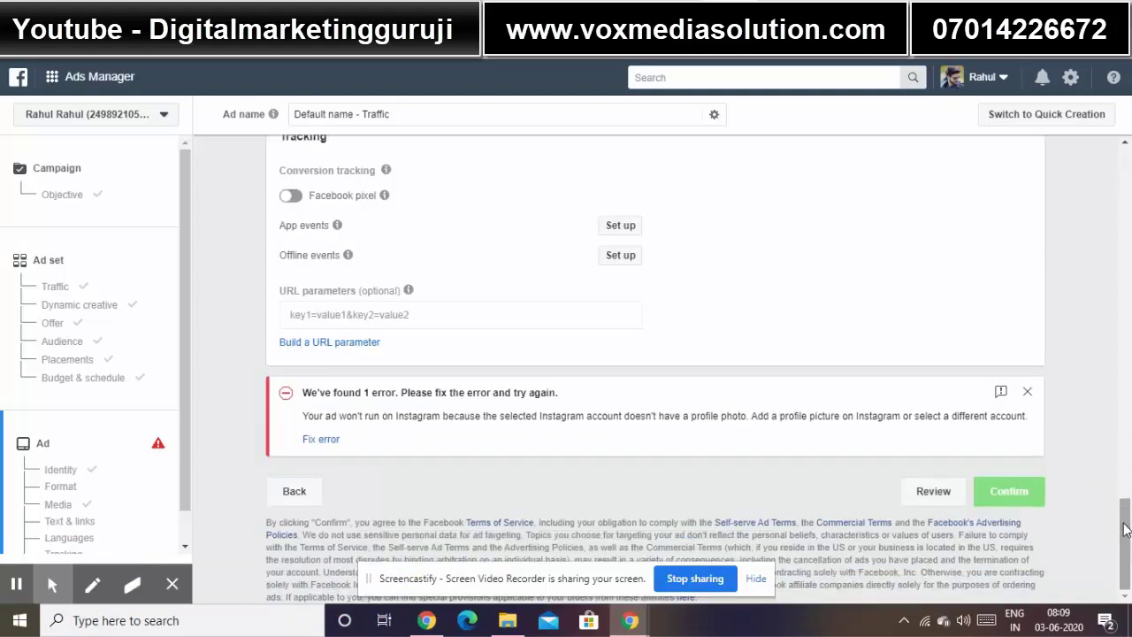